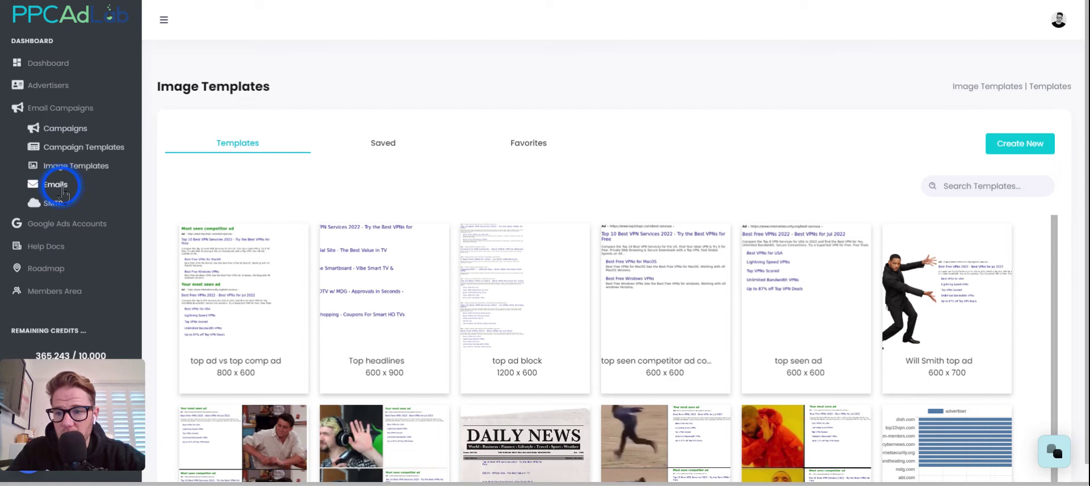
# Open the I Googled You {{IMAGE EMAIL}} template from the Emails list for editing
pyautogui.click(57, 185)
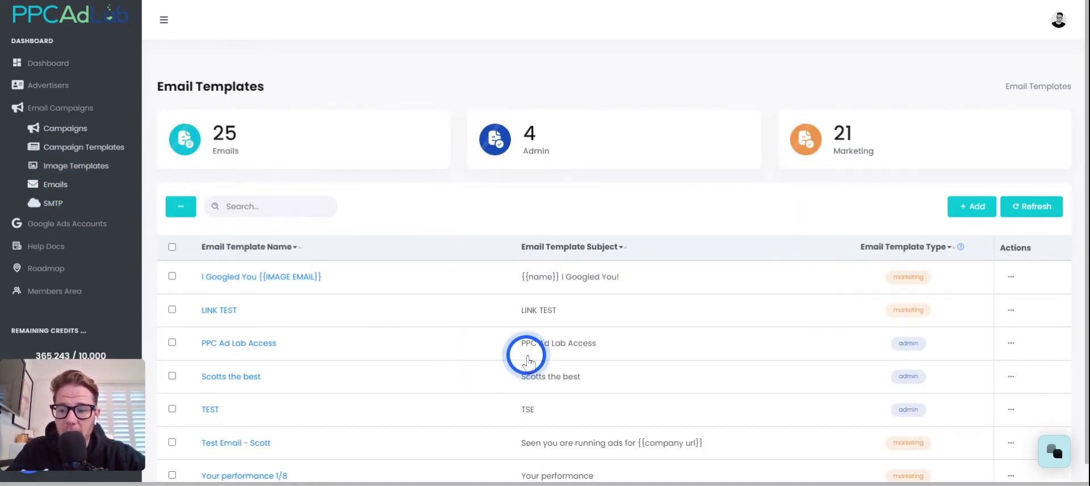
pyautogui.scroll(-1, 523, 357)
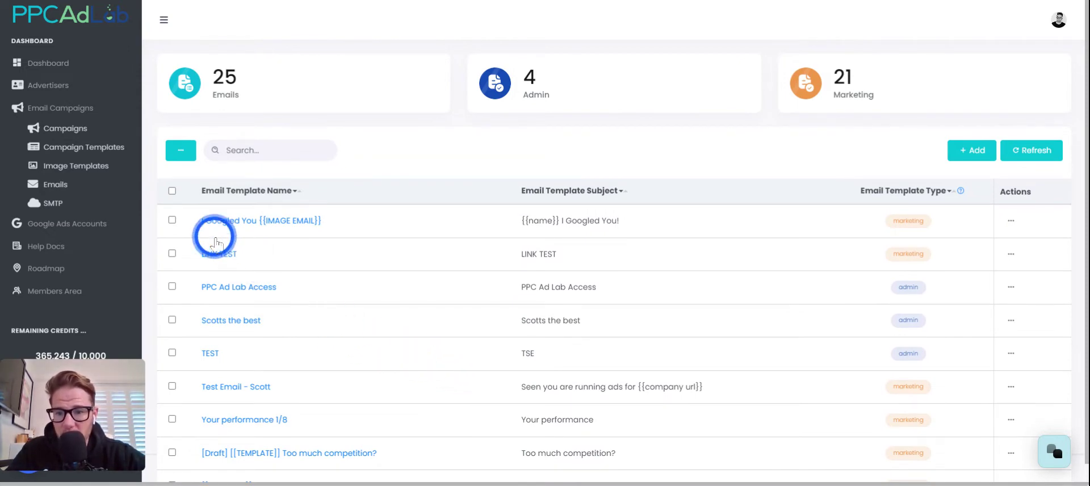
pyautogui.click(1011, 221)
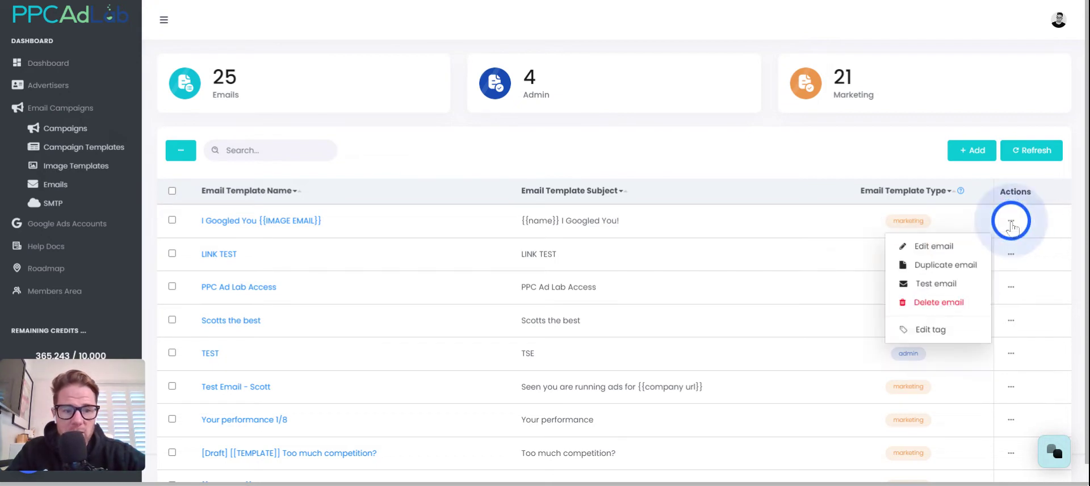
pyautogui.click(949, 250)
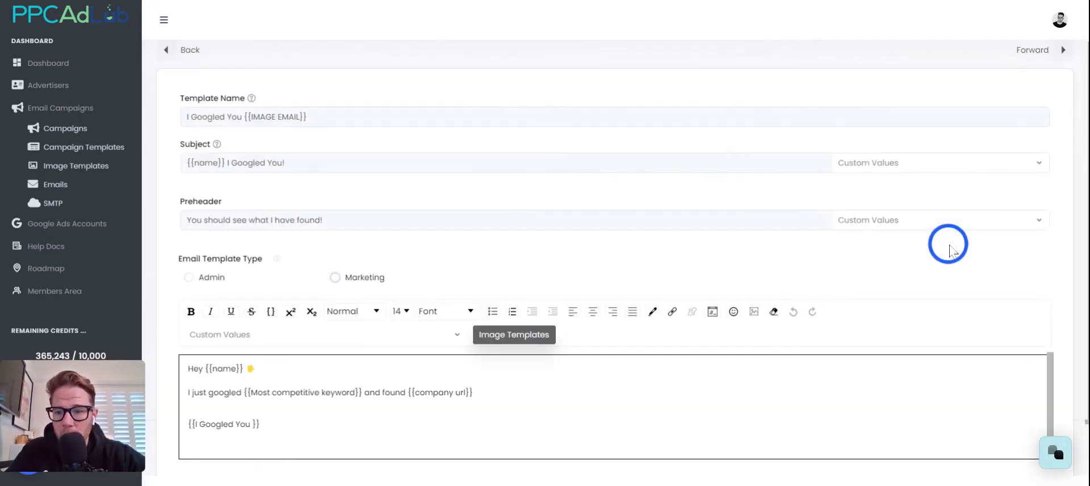
# Delete the {{I Googled You }} line from the email body
pyautogui.scroll(-1, 420, 318)
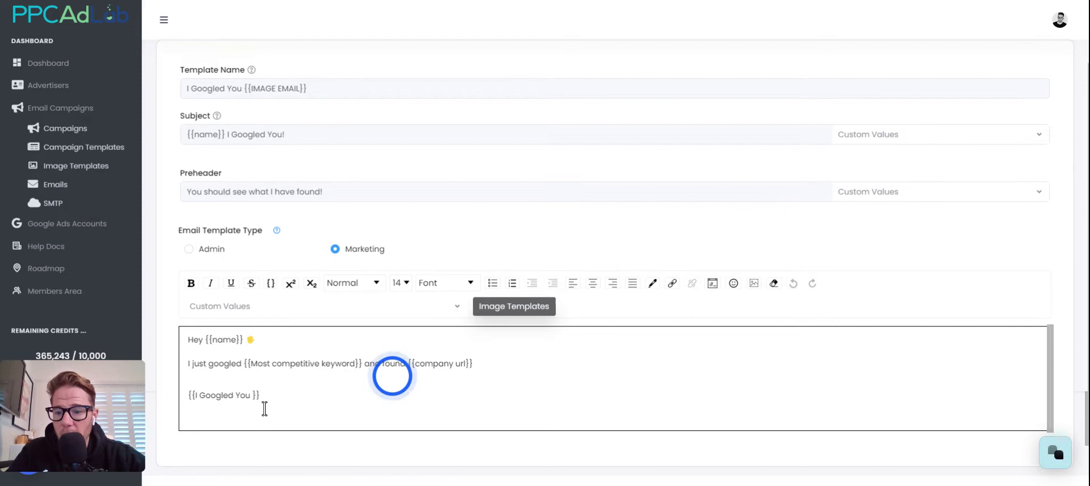
pyautogui.moveTo(261, 390); pyautogui.dragTo(183, 397)
pyautogui.press('BackSpace')
pyautogui.click(256, 311)
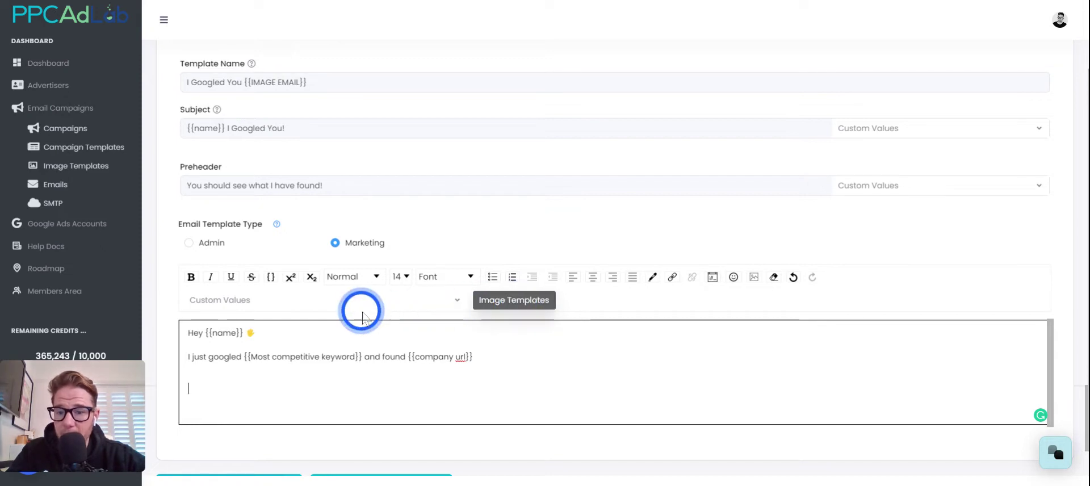
# Insert the 'Drake top ad v your ad' image template where the deleted line was
pyautogui.click(511, 312)
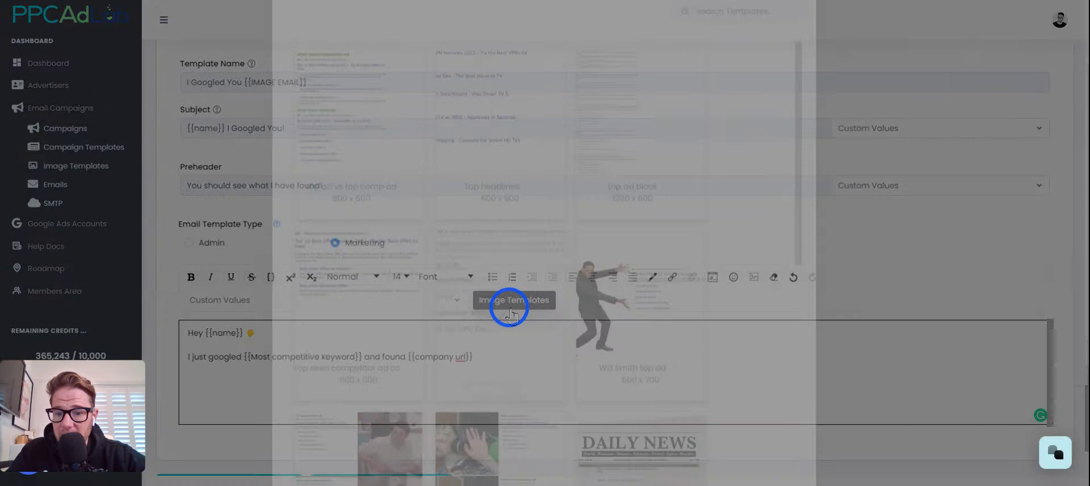
pyautogui.scroll(-2, 653, 241)
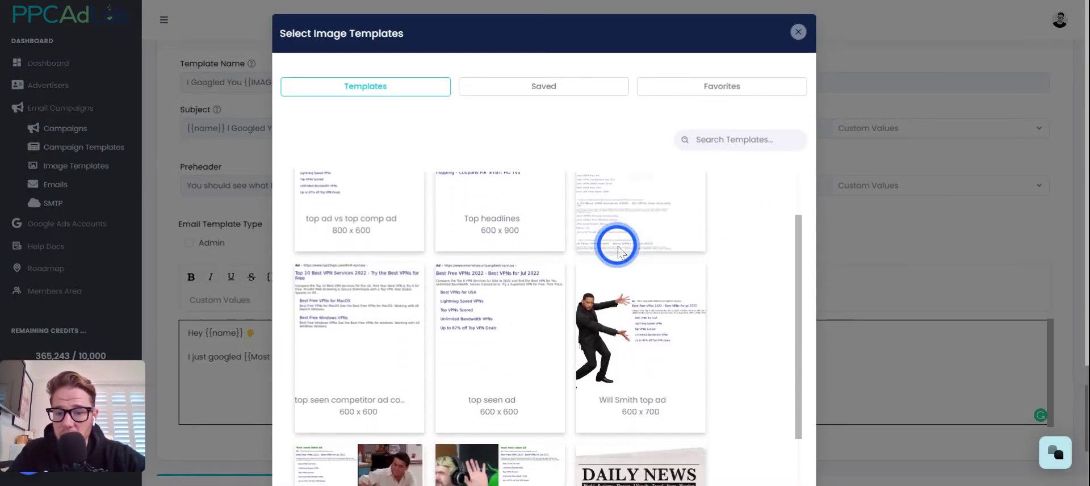
pyautogui.scroll(-2, 616, 247)
pyautogui.scroll(-1, 619, 253)
pyautogui.scroll(-1, 616, 252)
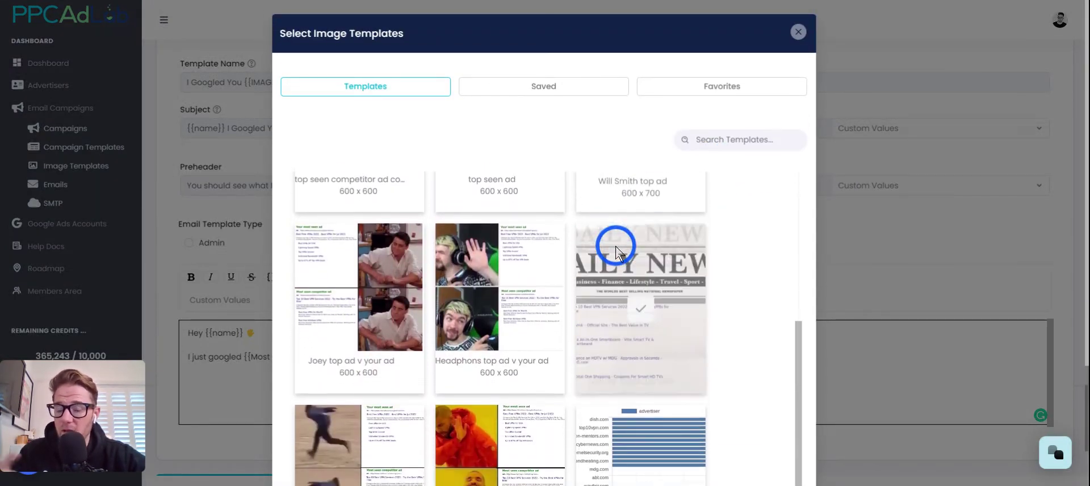
pyautogui.scroll(-1, 613, 267)
pyautogui.scroll(-1, 613, 267)
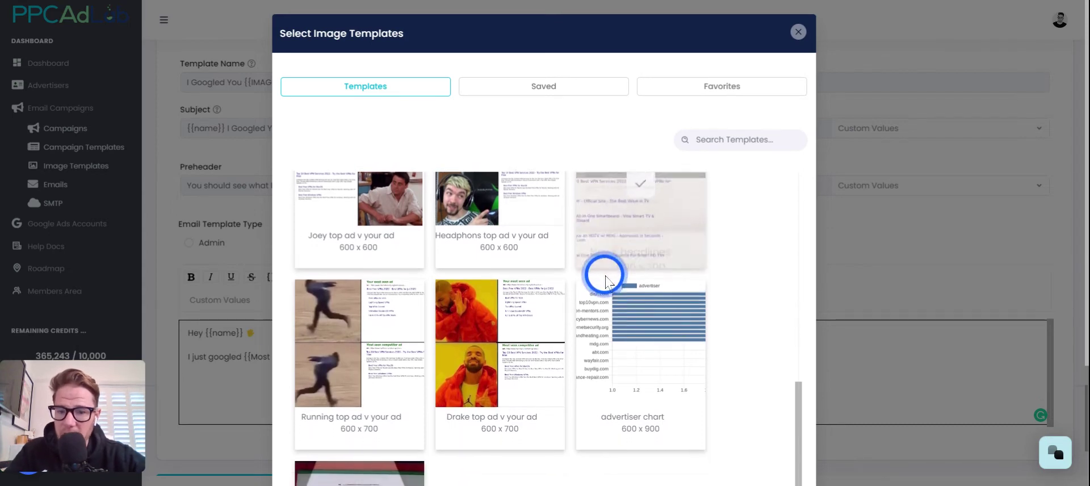
pyautogui.moveTo(499, 354)
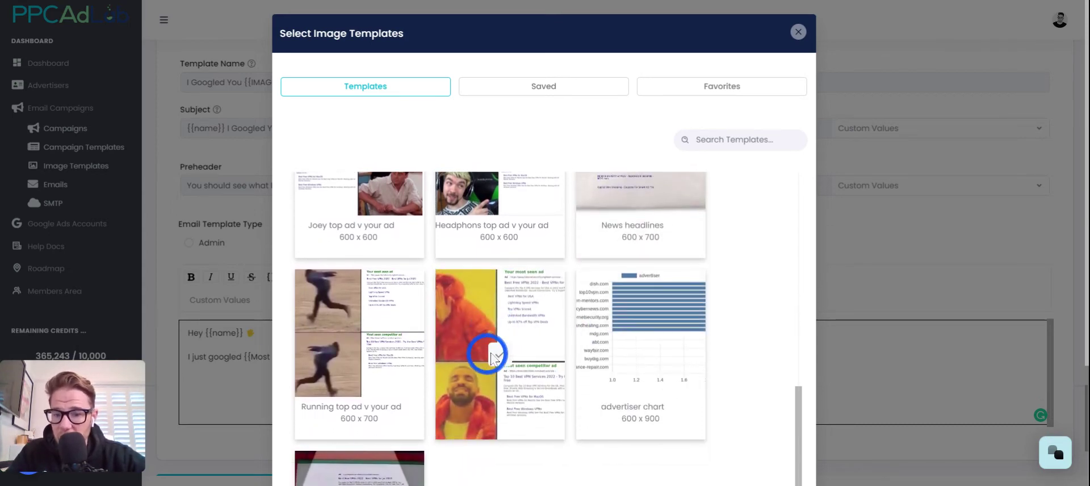
pyautogui.click(498, 361)
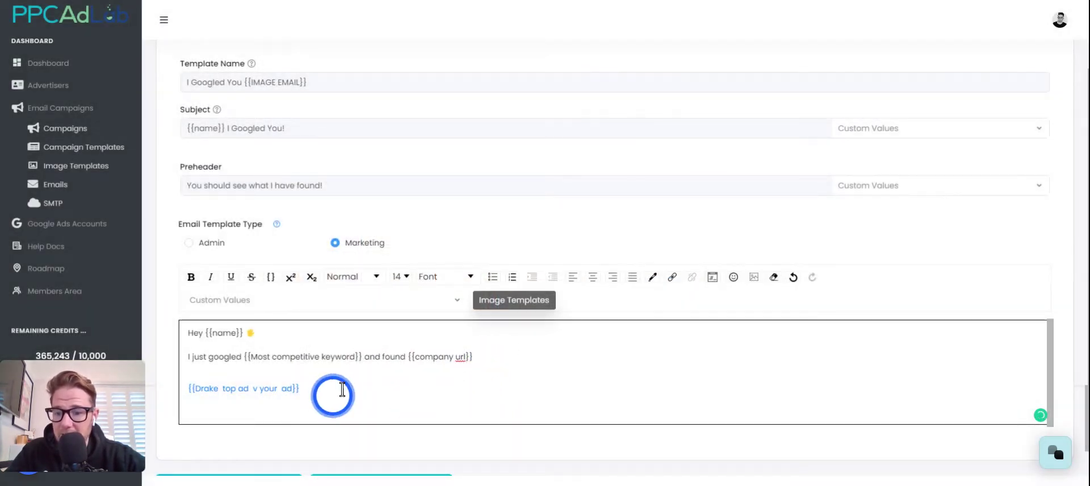
pyautogui.scroll(-1, 363, 386)
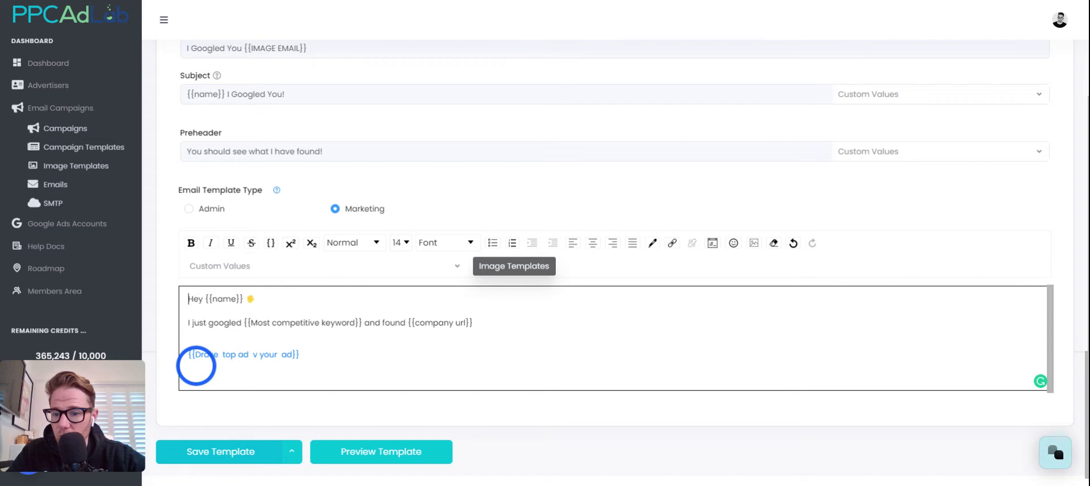
# Preview the email with the Drake image filled with sample advertiser data
pyautogui.click(392, 461)
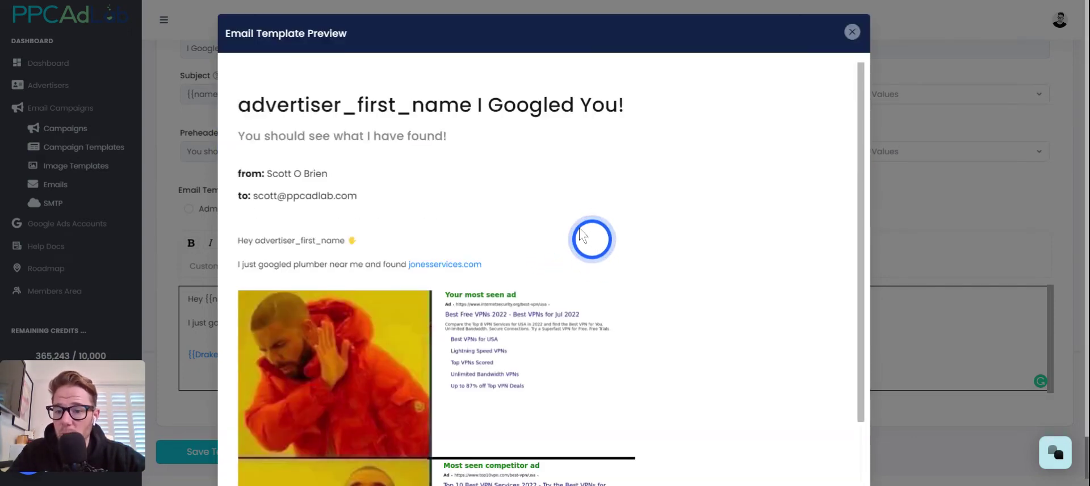
pyautogui.scroll(-1, 567, 261)
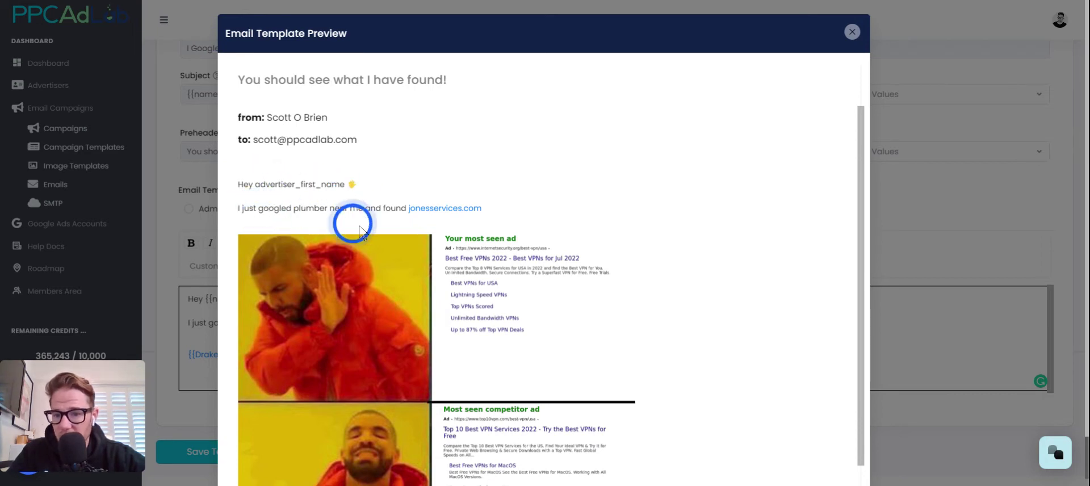
pyautogui.scroll(-1, 488, 256)
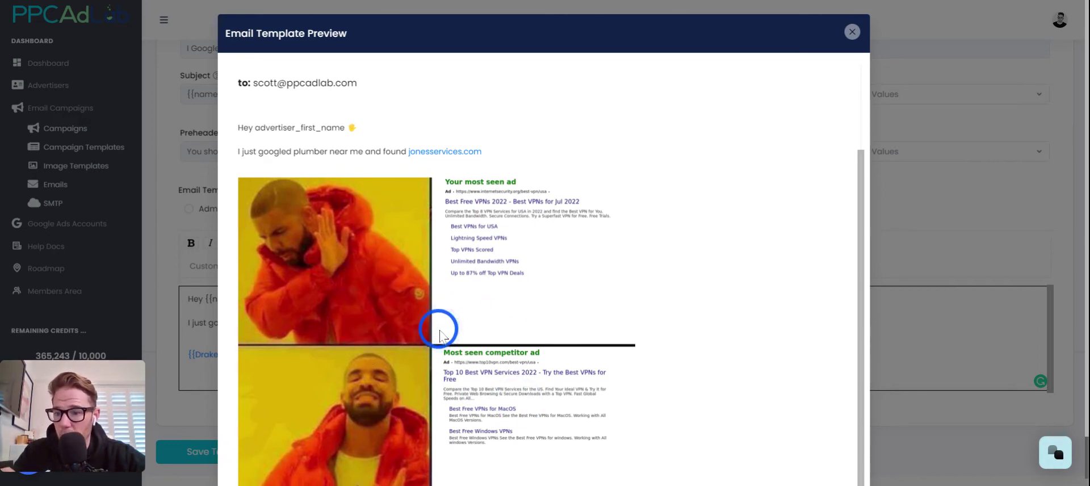
pyautogui.scroll(2, 791, 194)
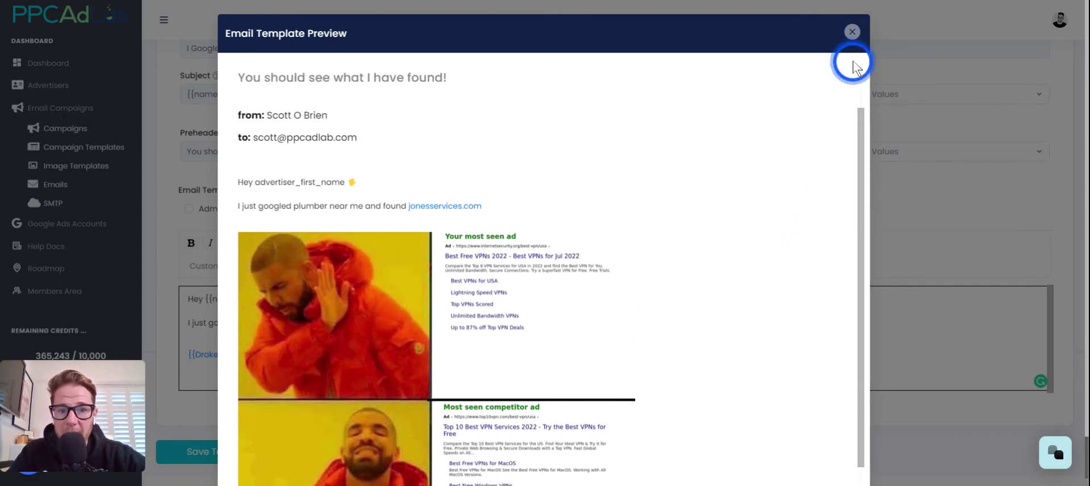
# Close the preview and save the updated I Googled You image email template
pyautogui.click(852, 32)
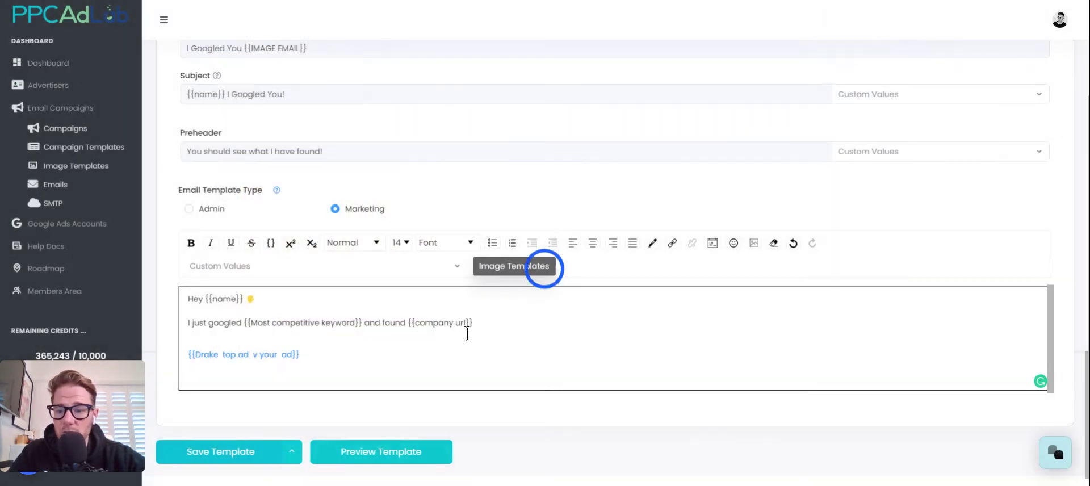
pyautogui.click(291, 455)
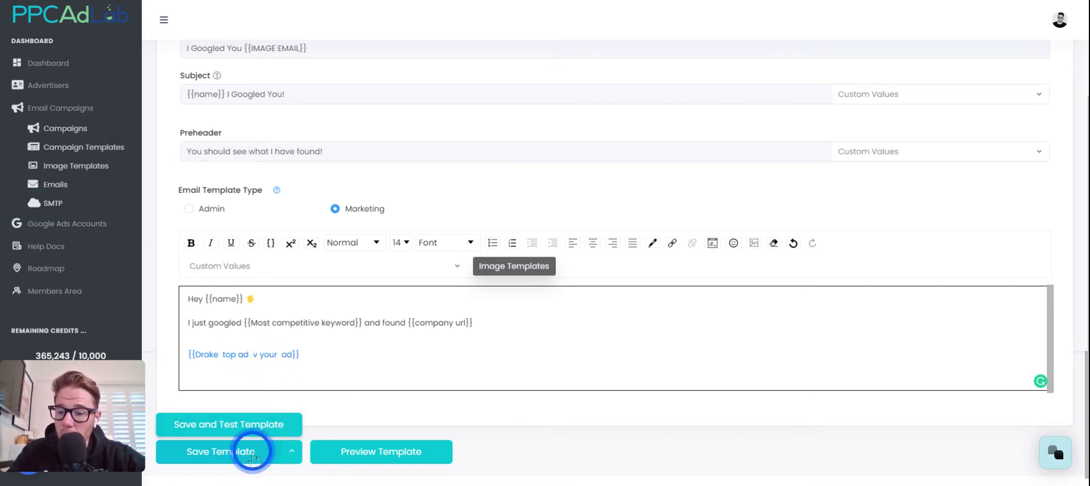
pyautogui.click(222, 457)
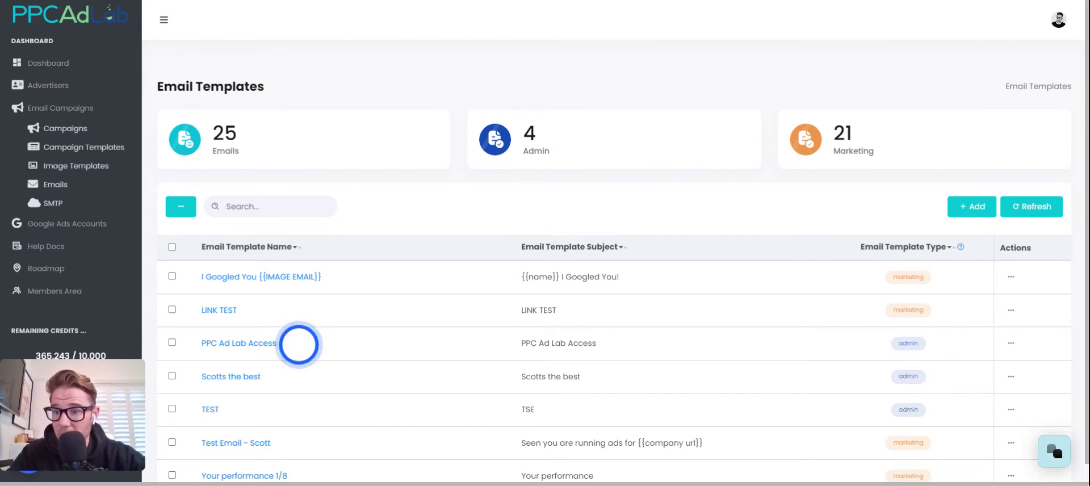
# Start a new campaign template with the name and description 'test'
pyautogui.click(101, 148)
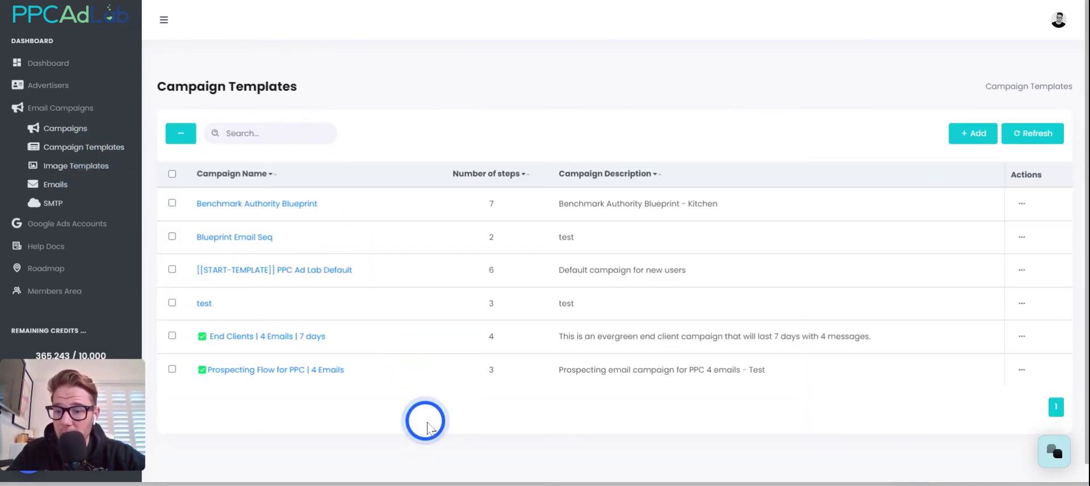
pyautogui.click(966, 147)
pyautogui.click(489, 241)
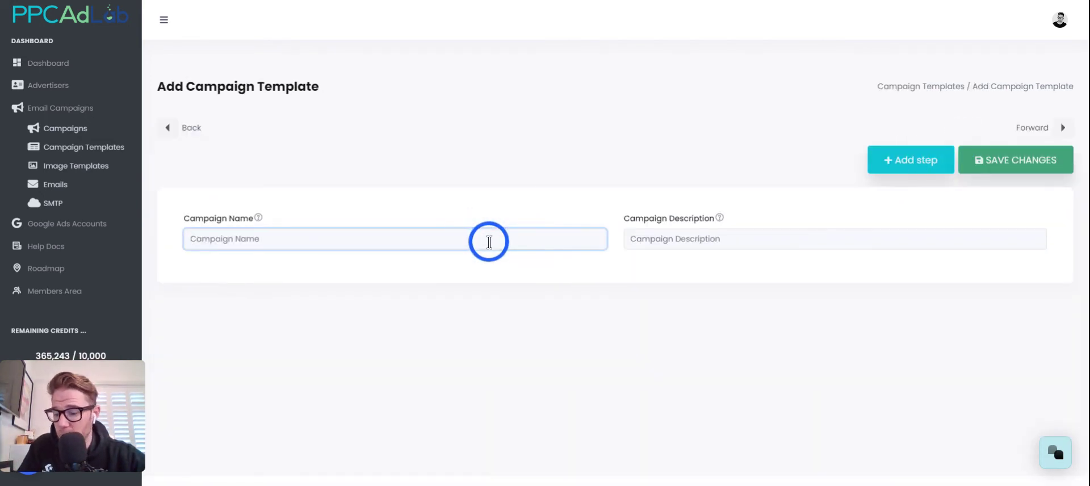
pyautogui.write('test')
pyautogui.click(754, 247)
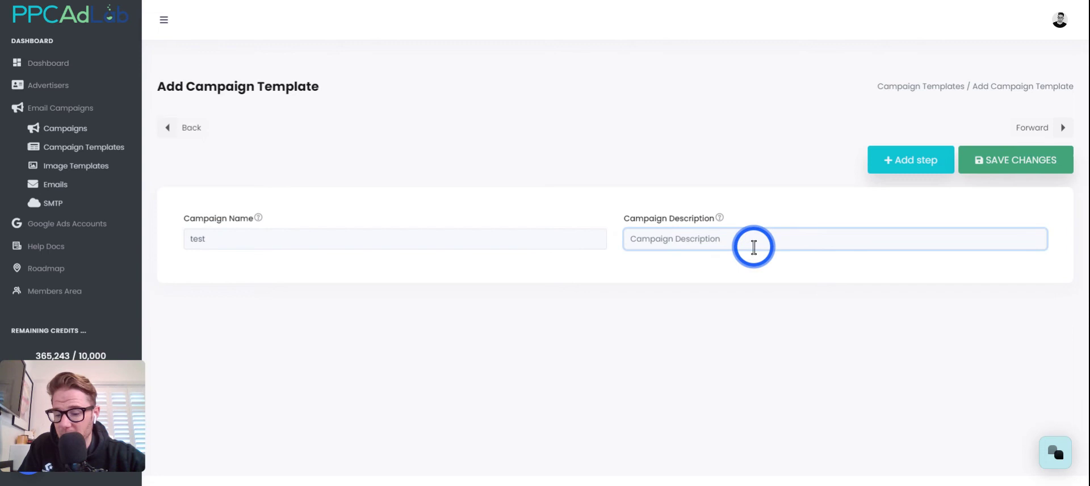
pyautogui.write('test')
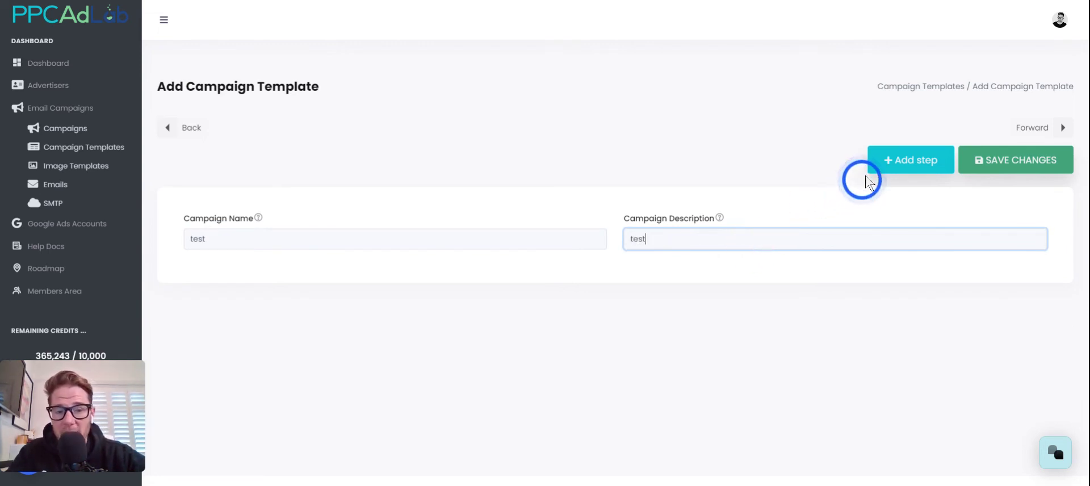
# Add Email 1 using the LINK TEST template with a 0-day schedule
pyautogui.click(882, 167)
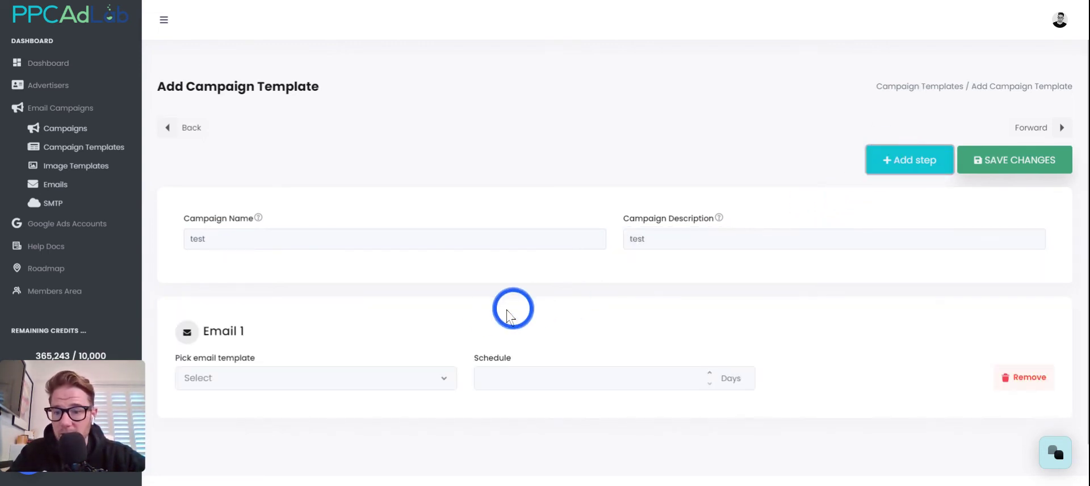
pyautogui.scroll(-1, 405, 380)
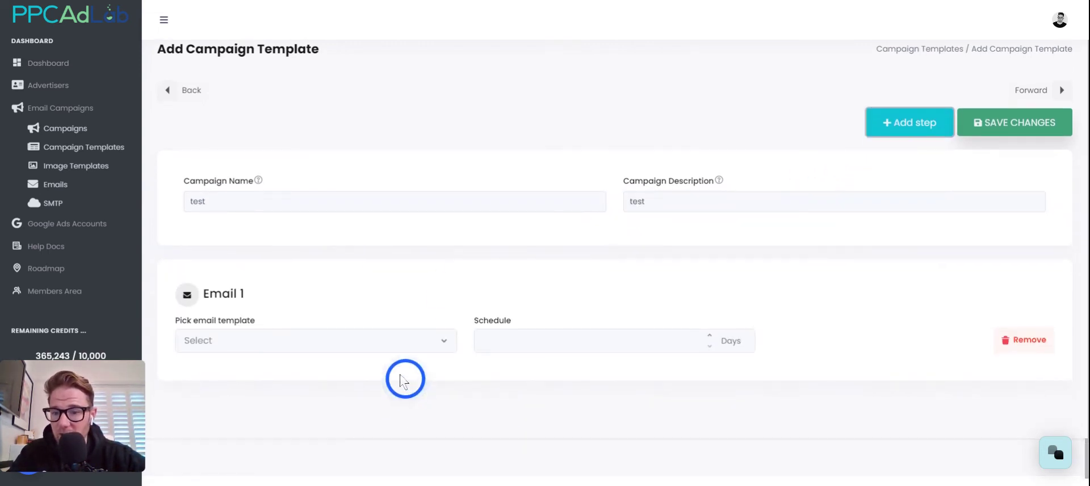
pyautogui.click(319, 344)
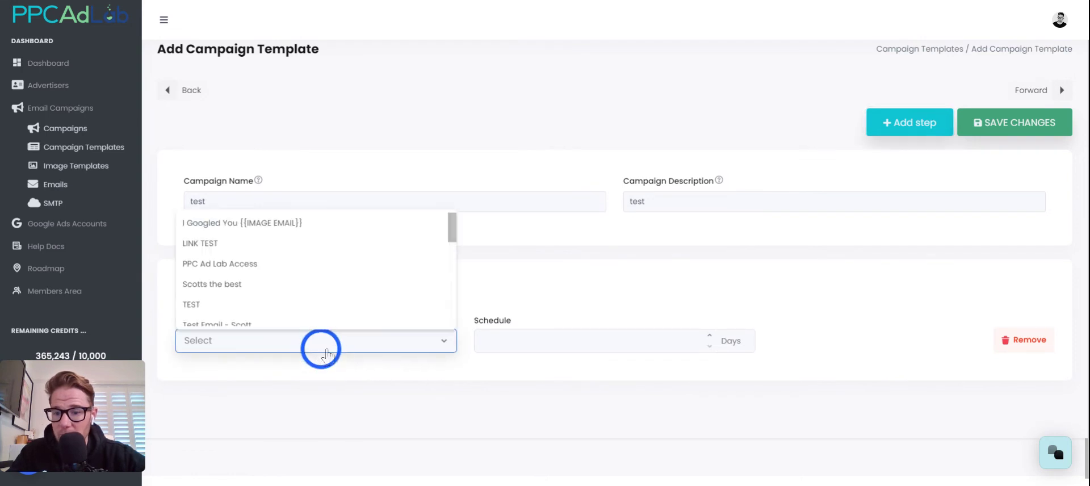
pyautogui.click(205, 245)
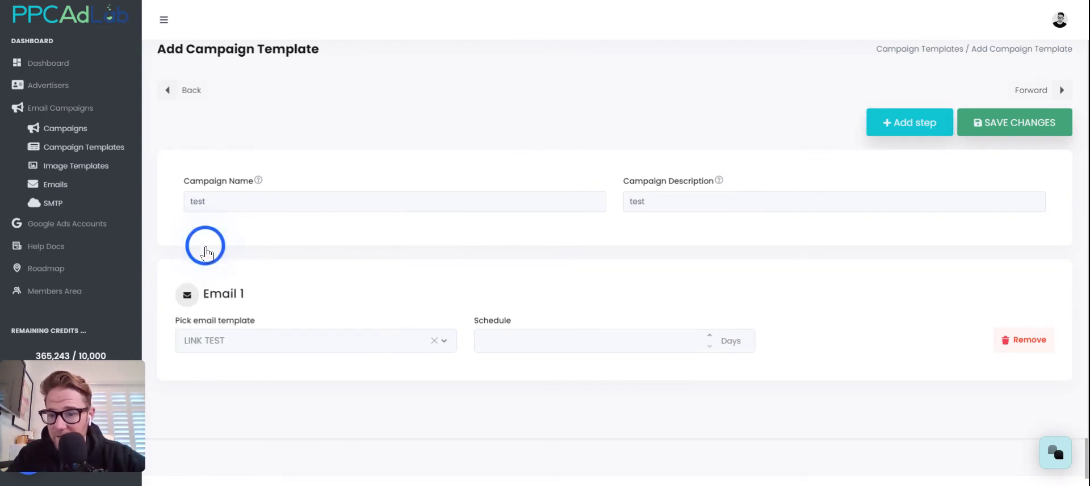
pyautogui.click(577, 352)
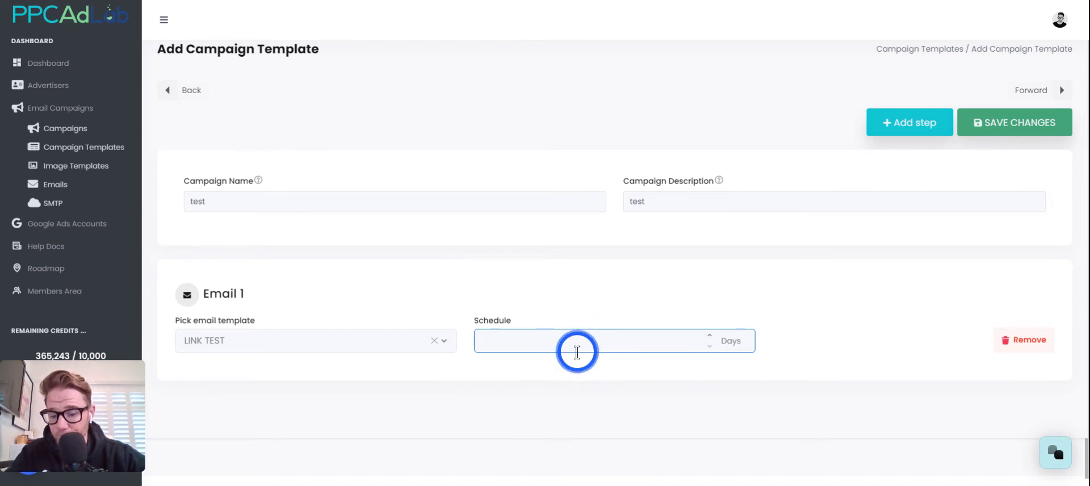
pyautogui.write('0')
pyautogui.click(756, 261)
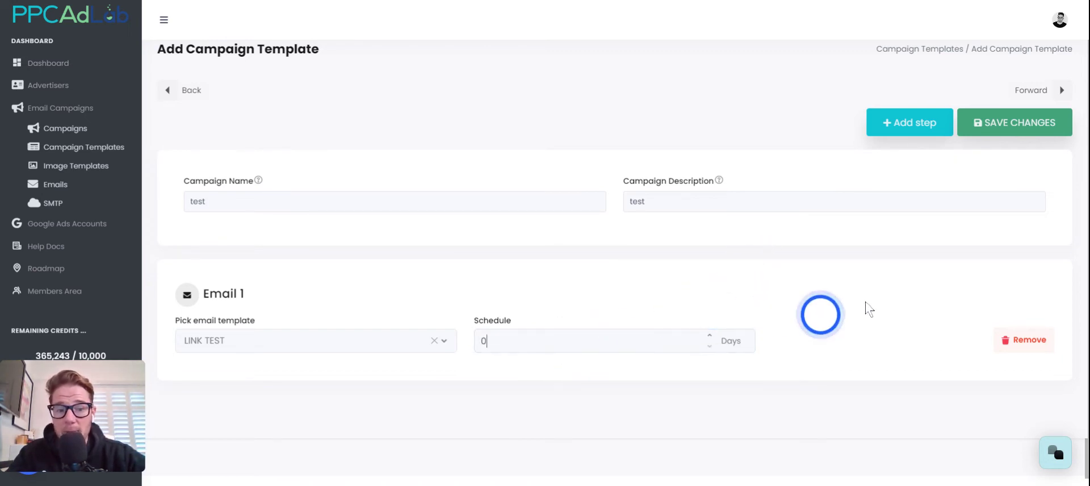
# Add Email 2 using I Googled You {{IMAGE EMAIL}} after 1 day, then save the campaign template
pyautogui.click(886, 135)
pyautogui.scroll(-1, 568, 369)
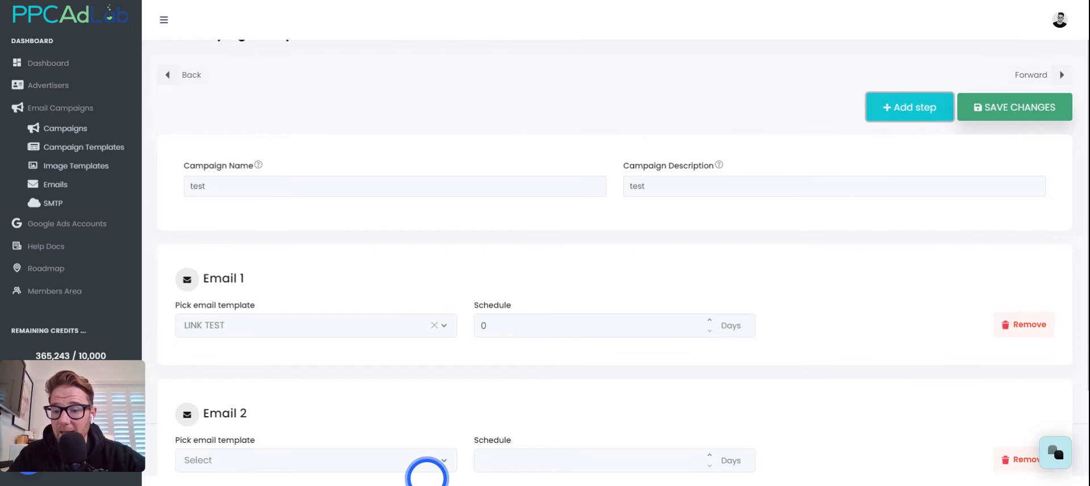
pyautogui.click(344, 461)
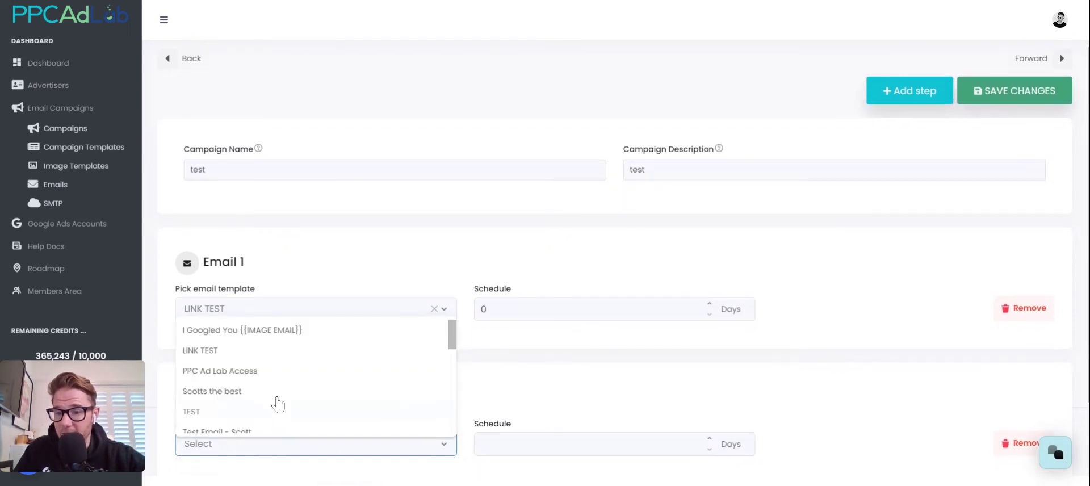
pyautogui.click(253, 335)
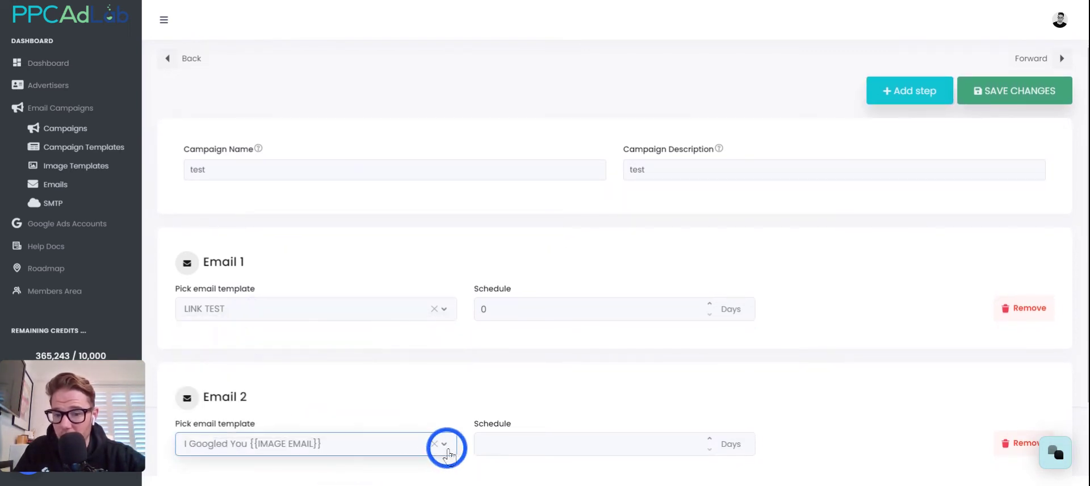
pyautogui.click(532, 443)
pyautogui.write('1')
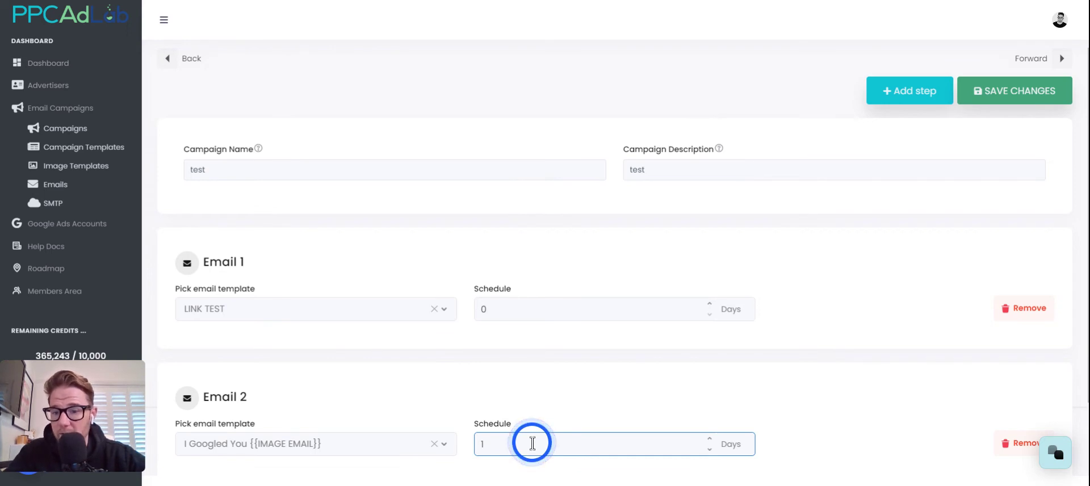
pyautogui.click(492, 308)
pyautogui.click(487, 445)
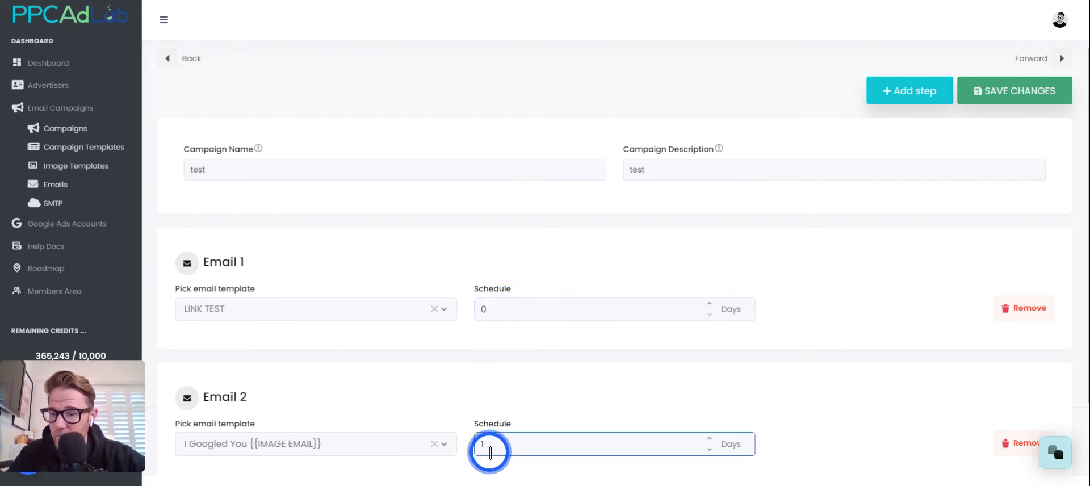
pyautogui.click(288, 340)
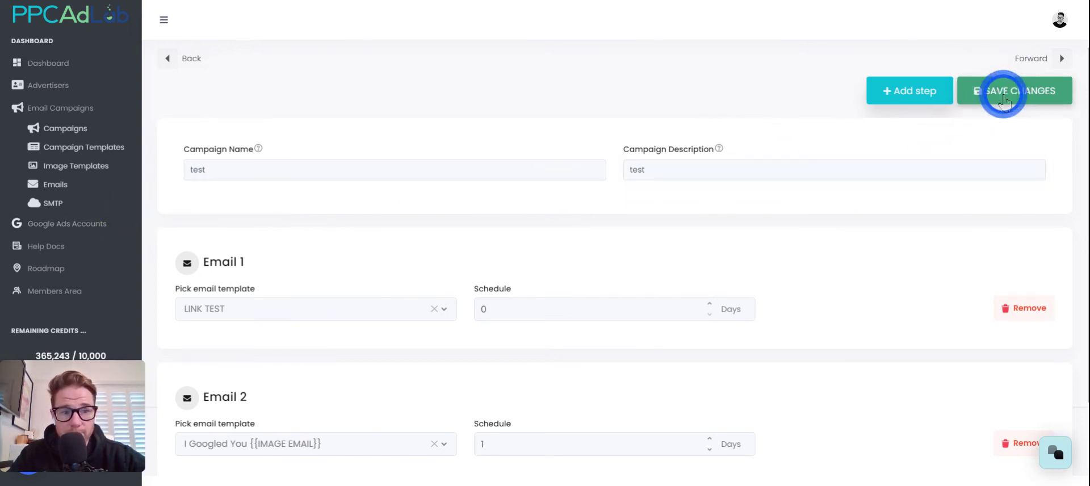
pyautogui.click(1003, 100)
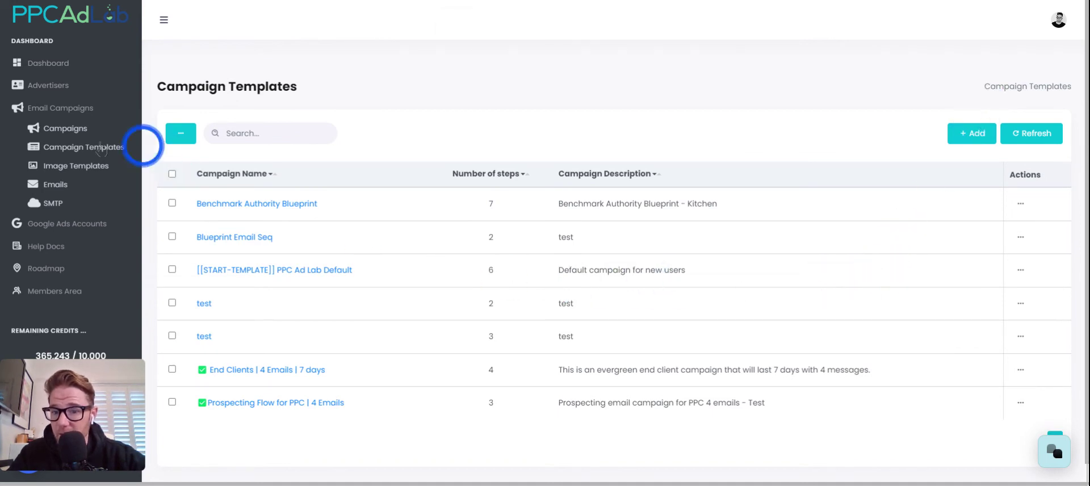
# Open a new Add Campaign form from the Campaigns list
pyautogui.click(59, 138)
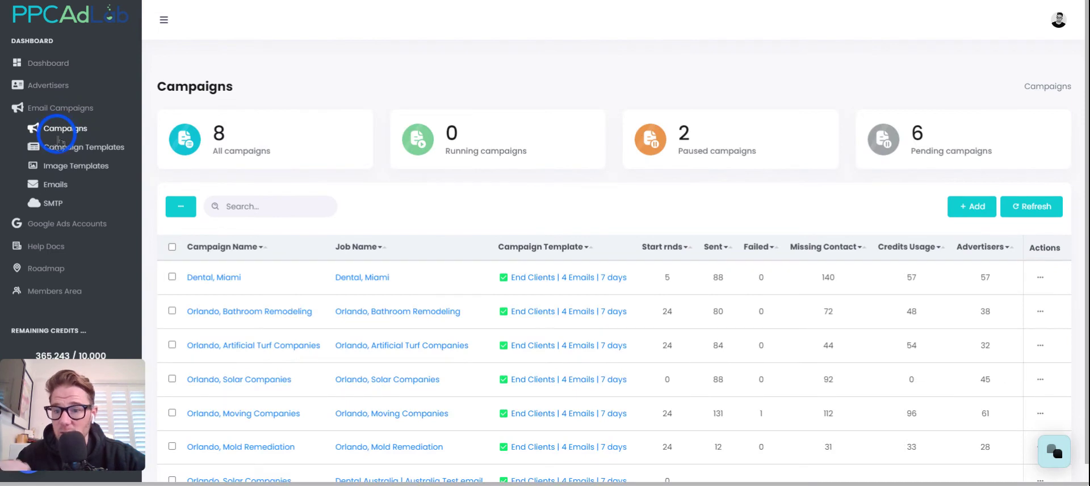
pyautogui.click(964, 215)
pyautogui.write('test')
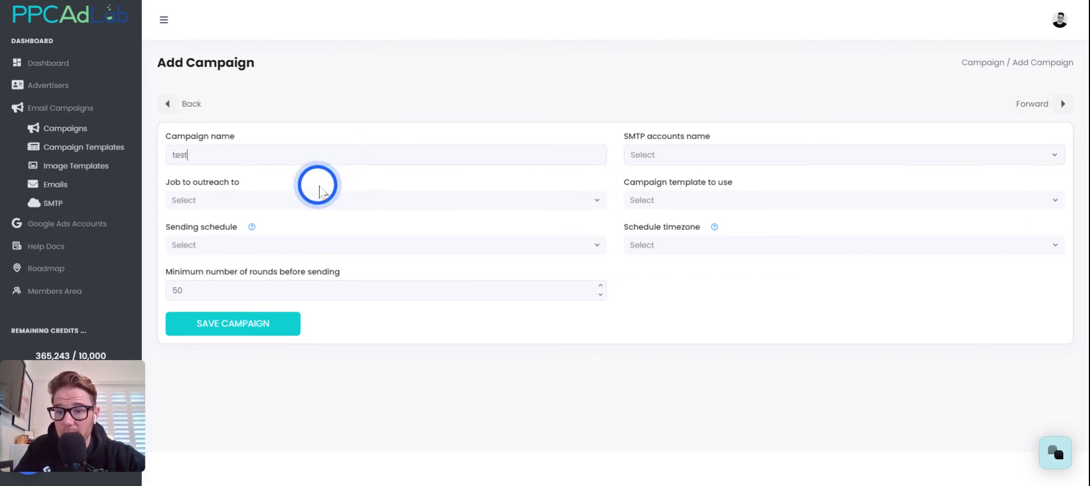
# Name the campaign Test and select all five SMTP sending accounts
pyautogui.click(280, 189)
pyautogui.click(669, 161)
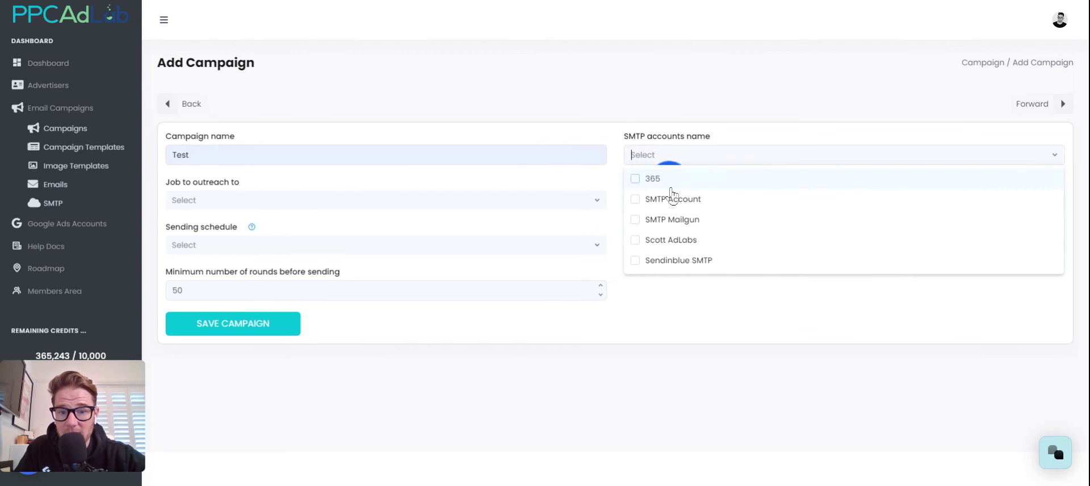
pyautogui.click(635, 198)
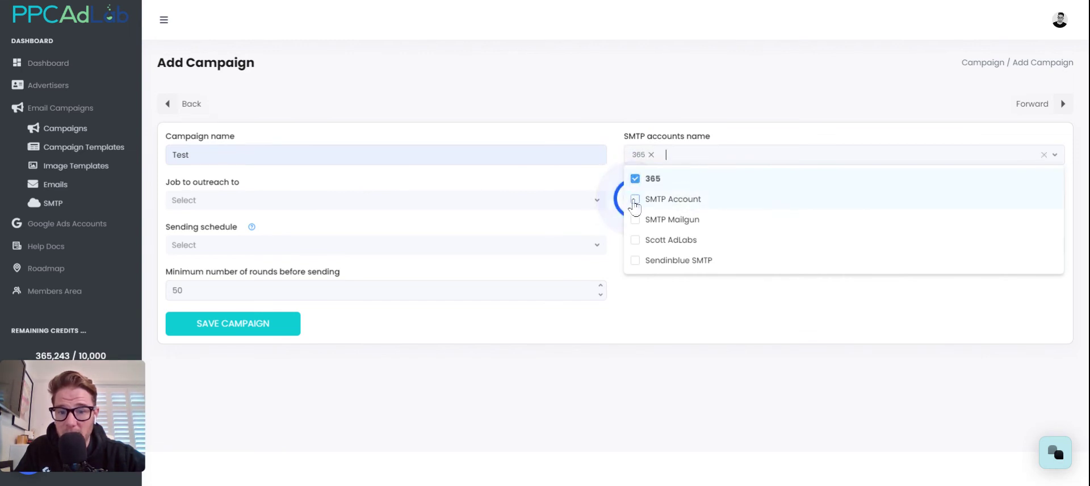
pyautogui.click(634, 219)
pyautogui.click(635, 241)
pyautogui.click(635, 260)
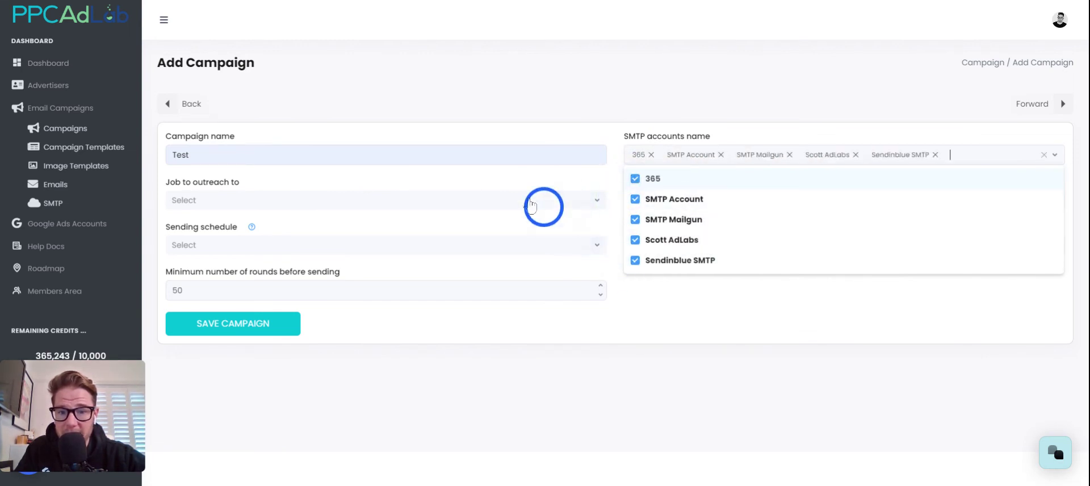
# Choose the Facebook Ads and LinkedIn Ads job for outreach
pyautogui.click(540, 200)
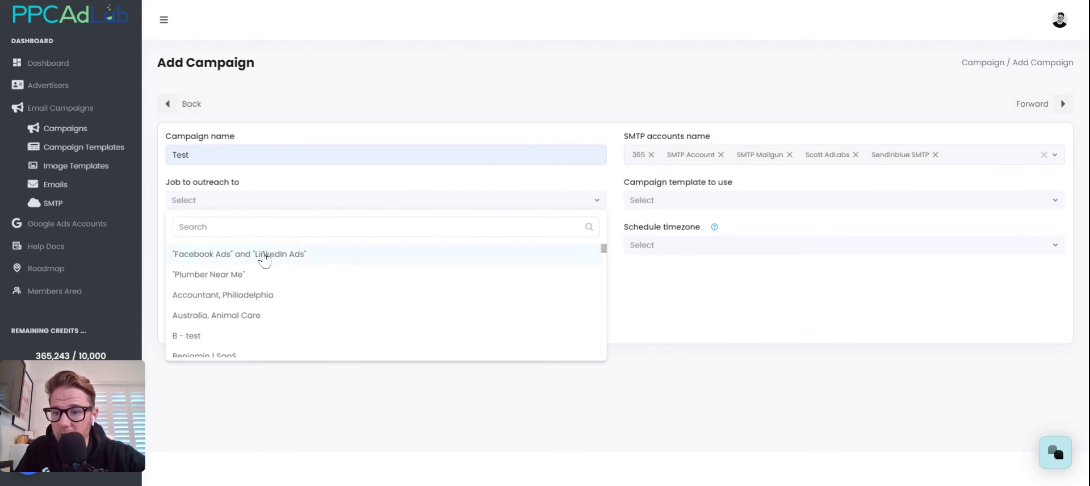
pyautogui.scroll(-5, 227, 316)
pyautogui.scroll(-2, 243, 325)
pyautogui.scroll(3, 243, 323)
pyautogui.scroll(5, 242, 317)
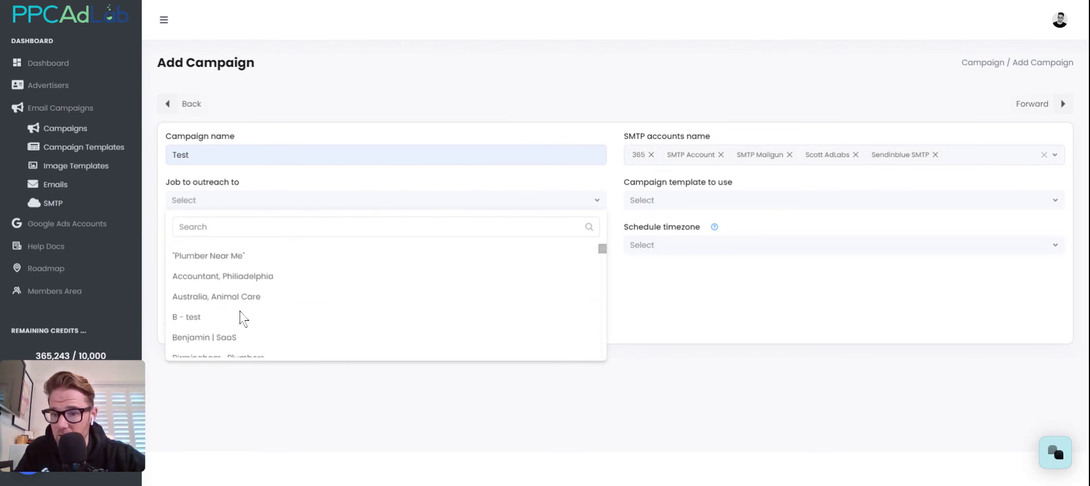
pyautogui.scroll(2, 227, 284)
pyautogui.click(233, 255)
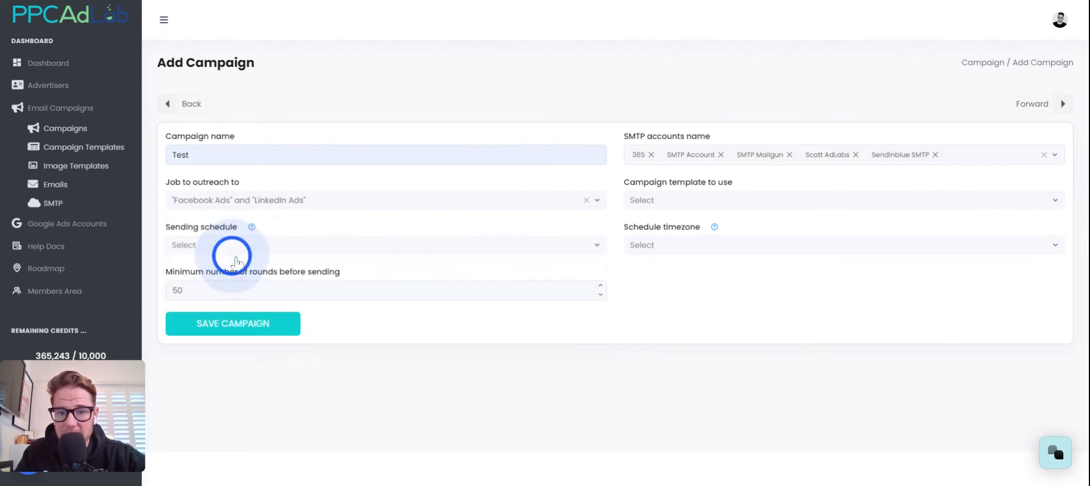
# Set the campaign to use the 'test' campaign template
pyautogui.click(686, 202)
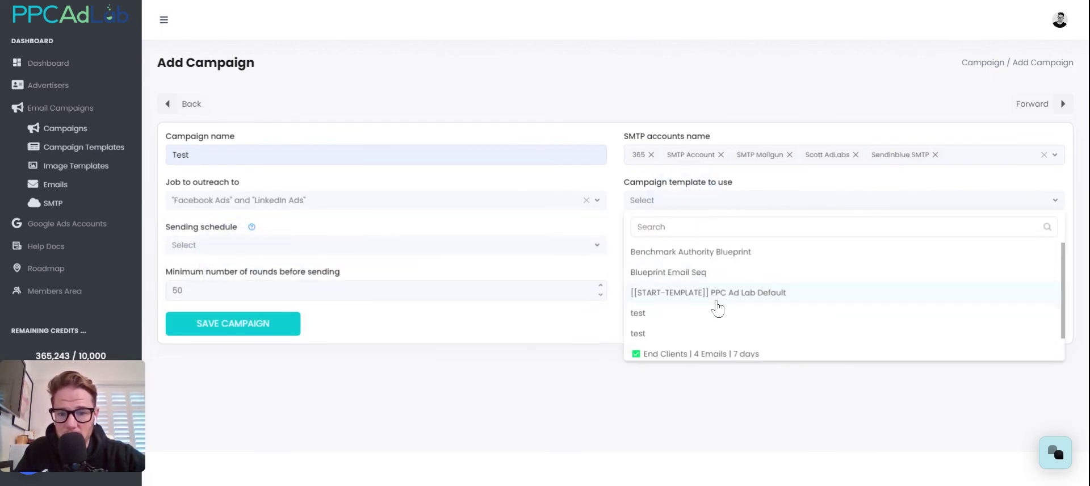
pyautogui.scroll(-1, 720, 307)
pyautogui.click(673, 294)
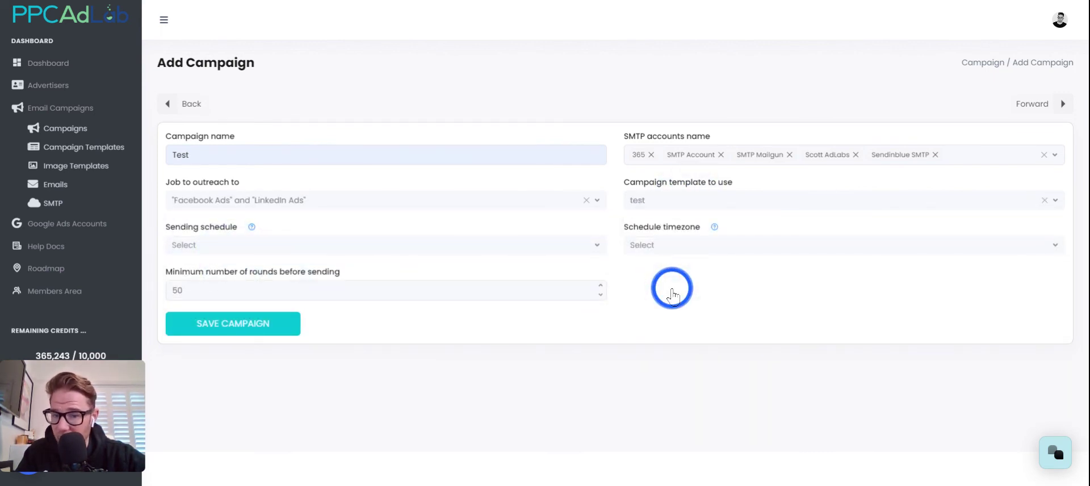
pyautogui.click(227, 254)
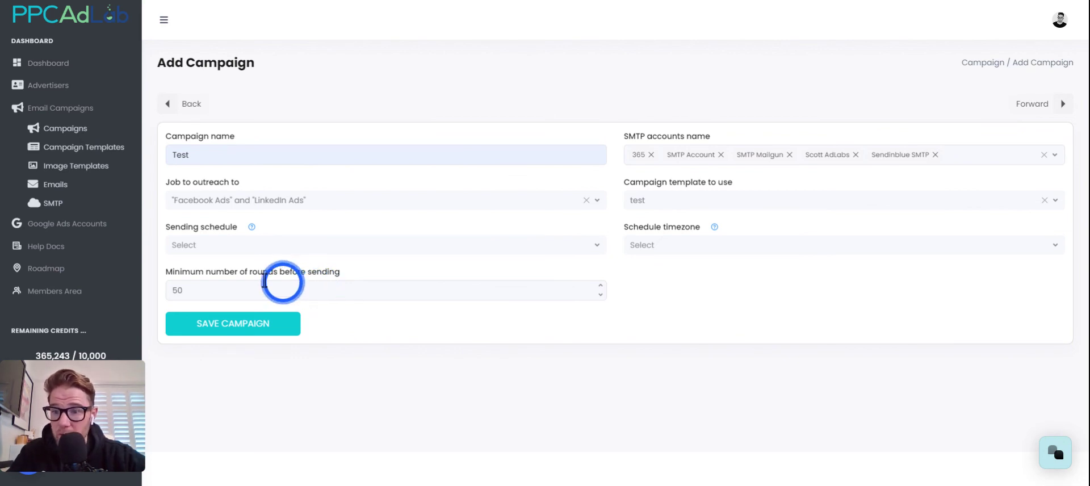
# Go back to the Campaign Templates list, which shows seven templates including two named test
pyautogui.click(63, 157)
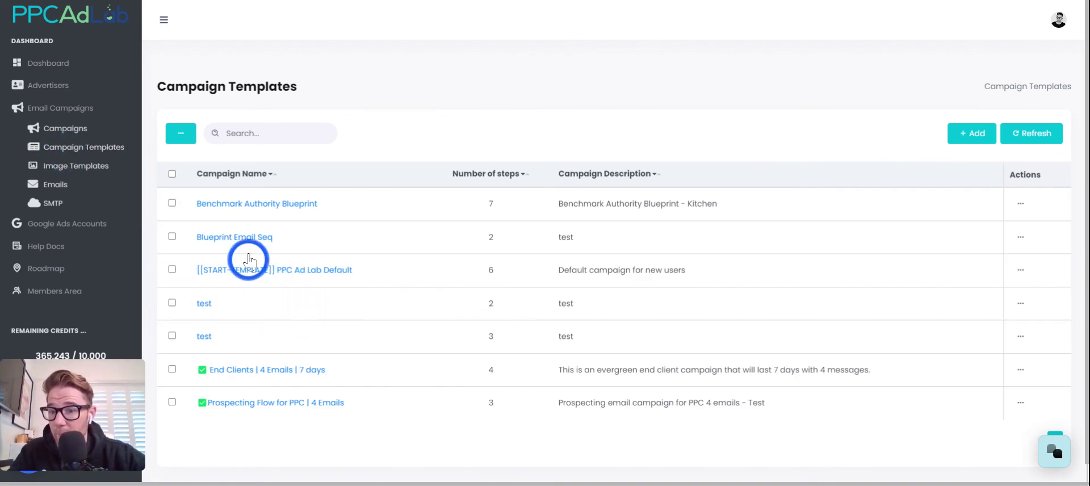
pyautogui.click(261, 234)
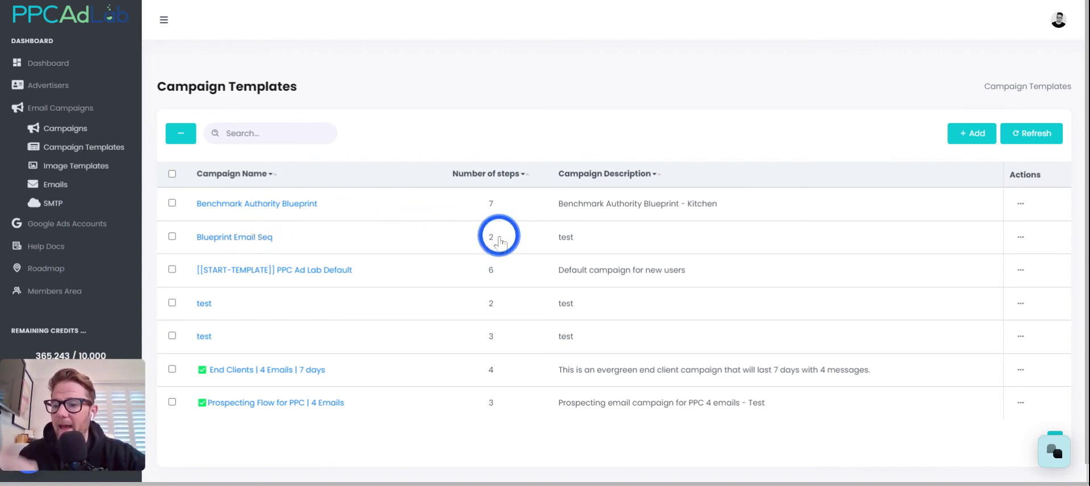
pyautogui.click(599, 245)
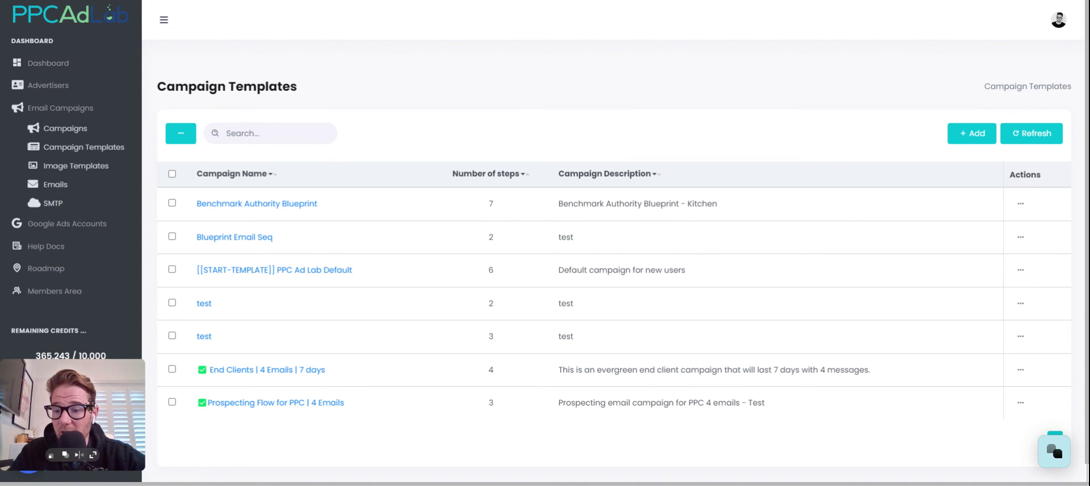
pyautogui.moveTo(92, 405); pyautogui.dragTo(92, 331)
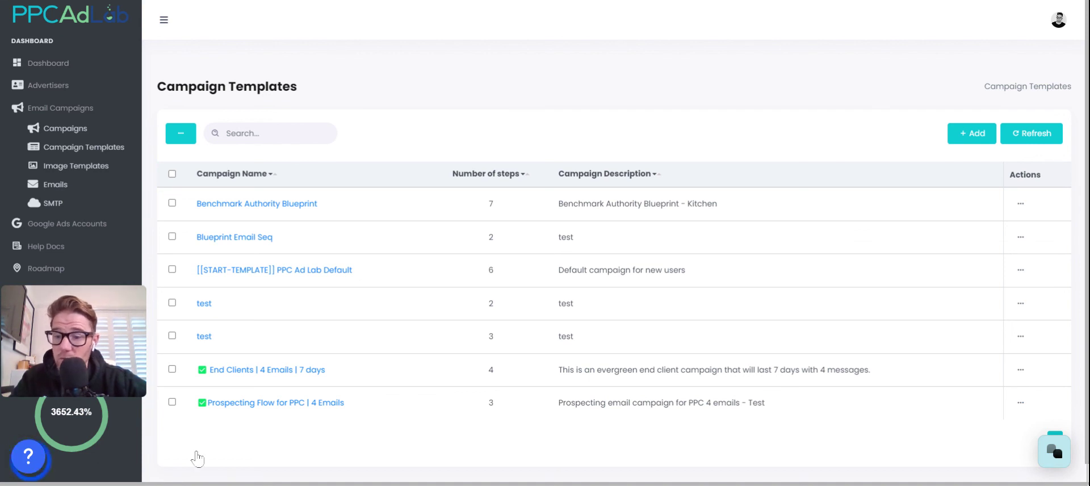
pyautogui.click(1061, 459)
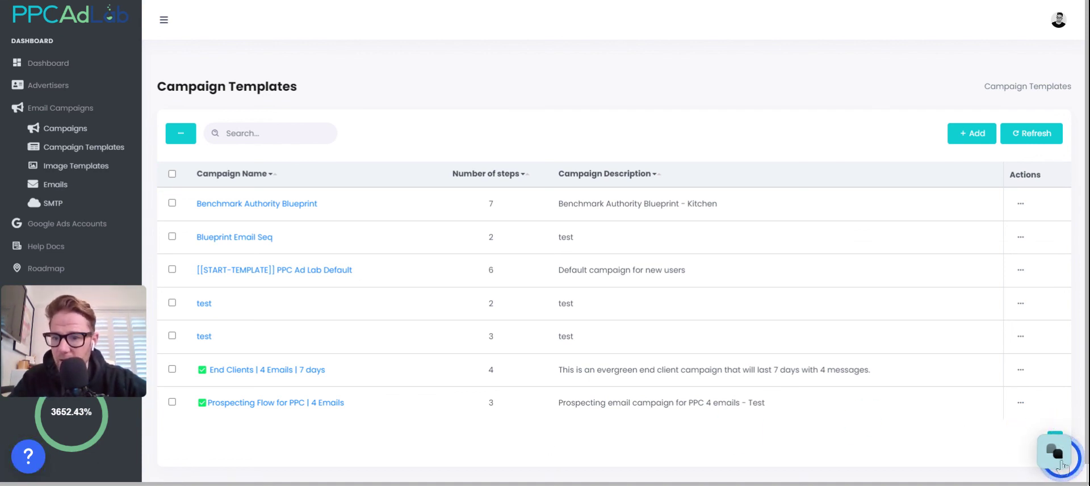
pyautogui.click(307, 427)
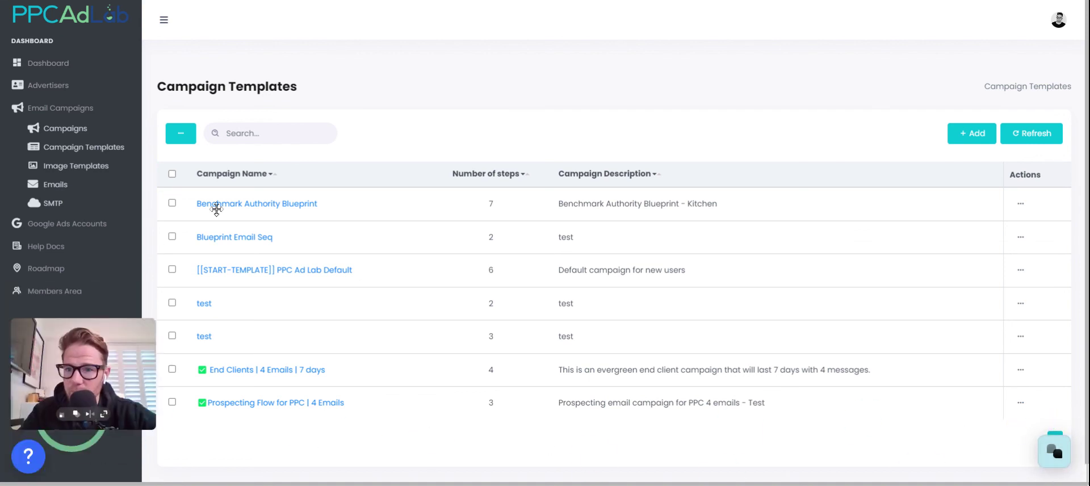